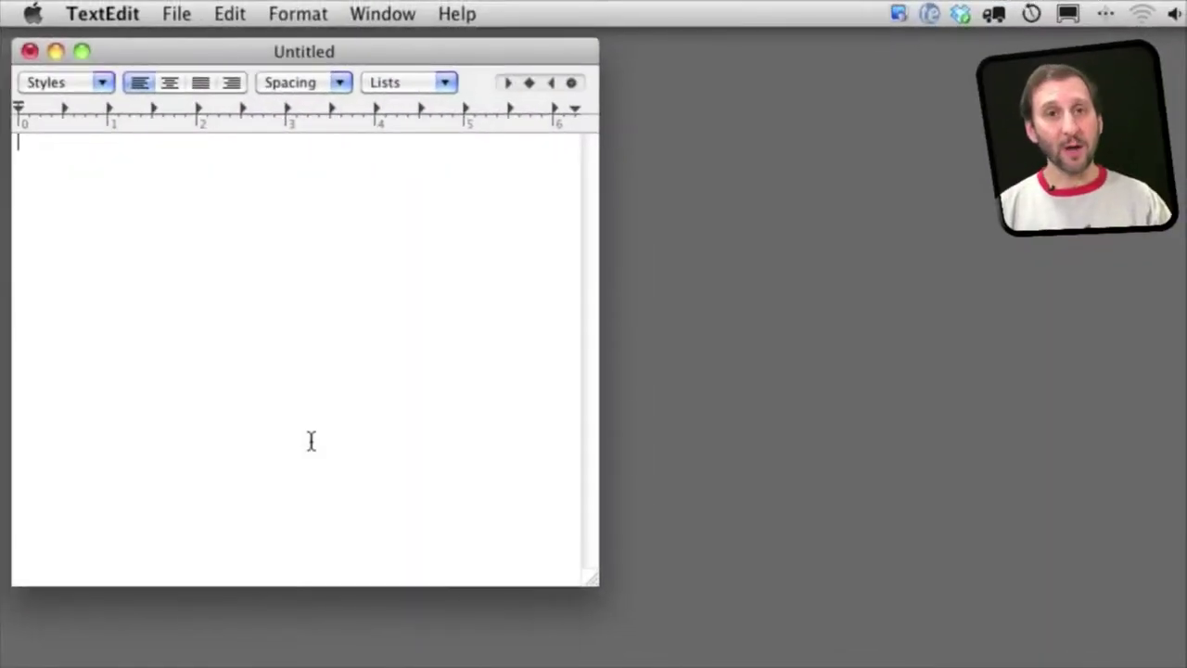
Step: Finish typing mmvp in TextEdit so it expands to 'The MacMost Now Video Podcast'
text(mmv)
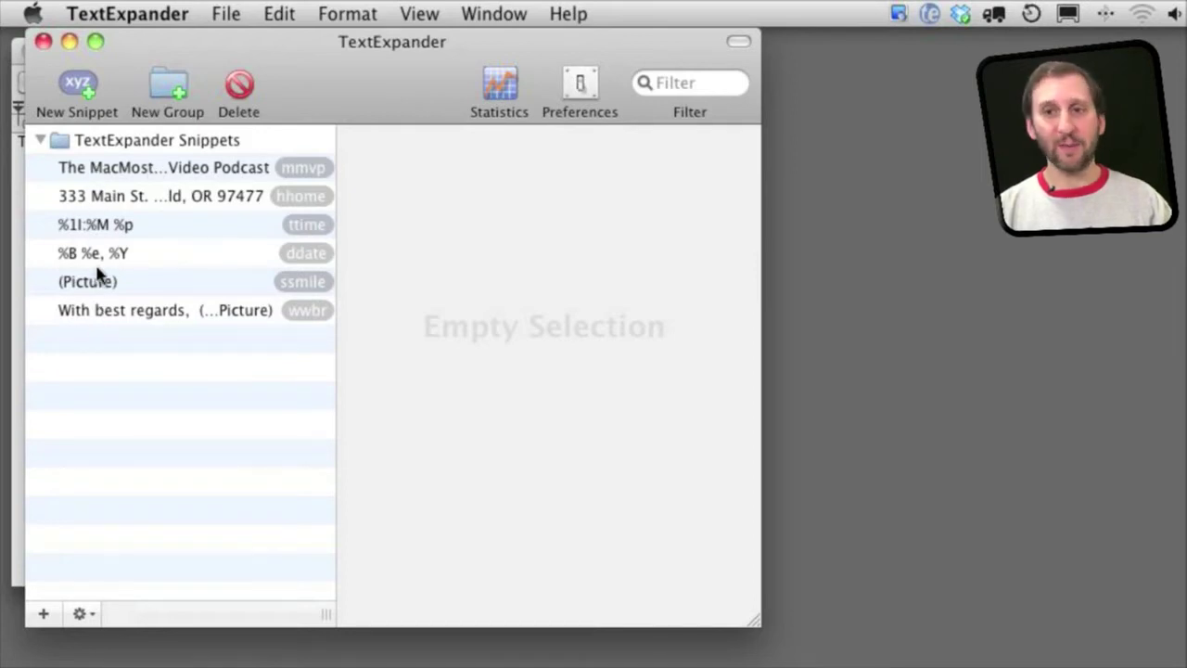
Step: Select the podcast snippet's 'The MacMost Now Video Podcast' content and its mmvp abbreviation
click(100, 173)
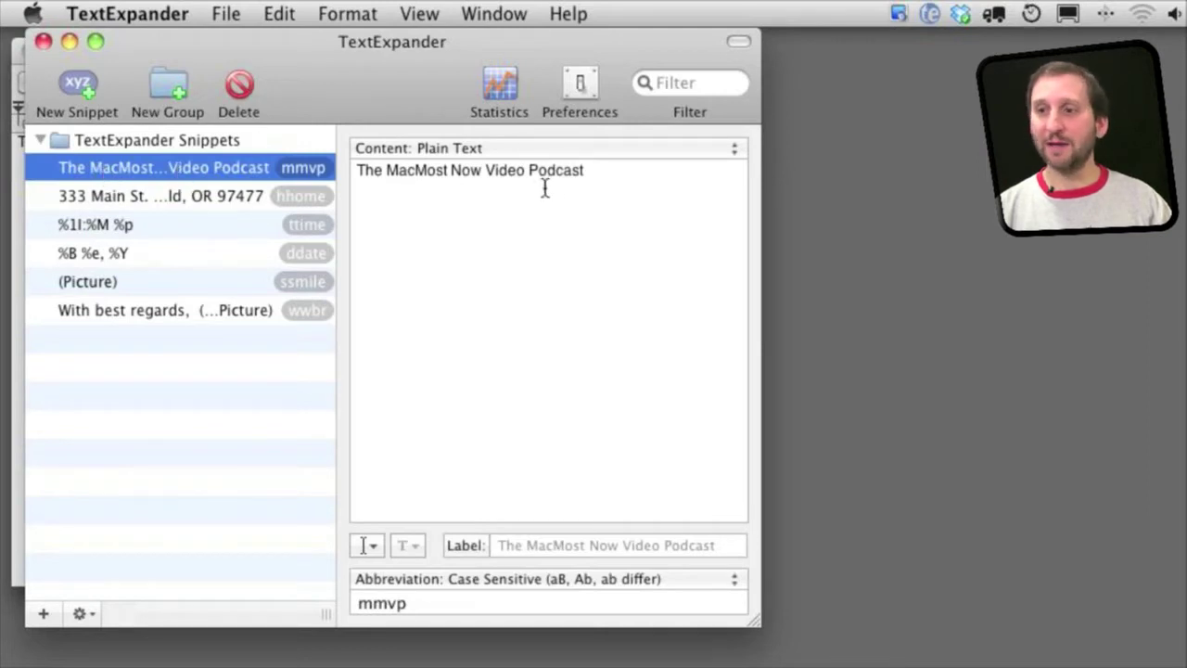
drag(627, 178, 311, 168)
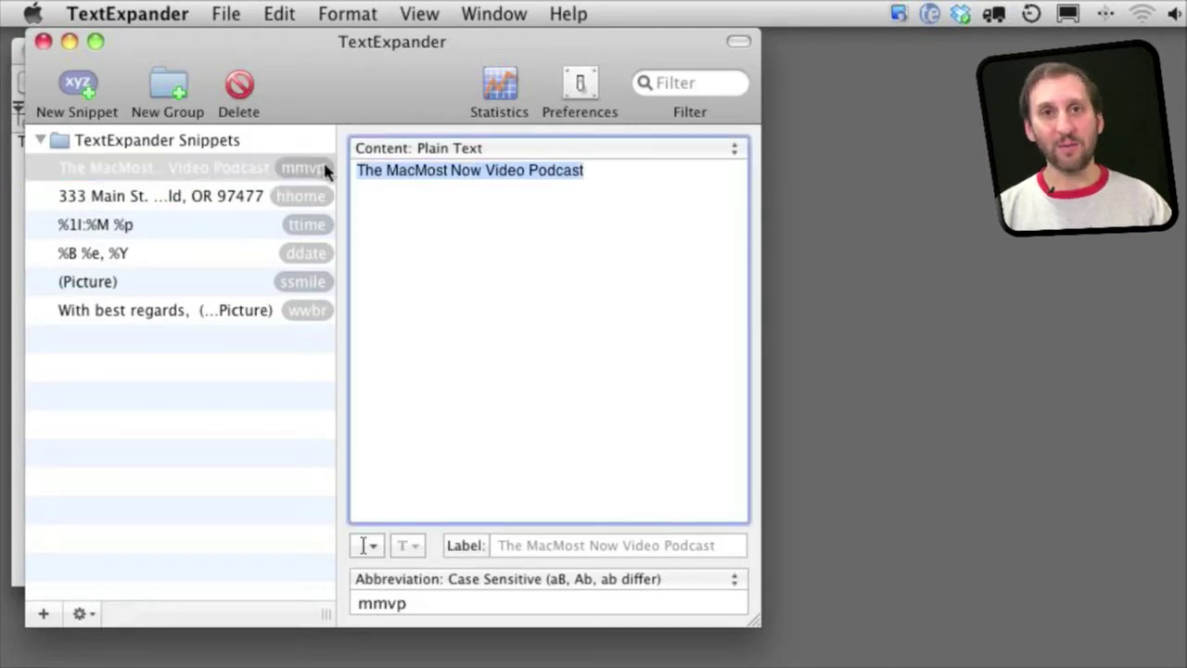
click(413, 602)
drag(414, 603, 316, 591)
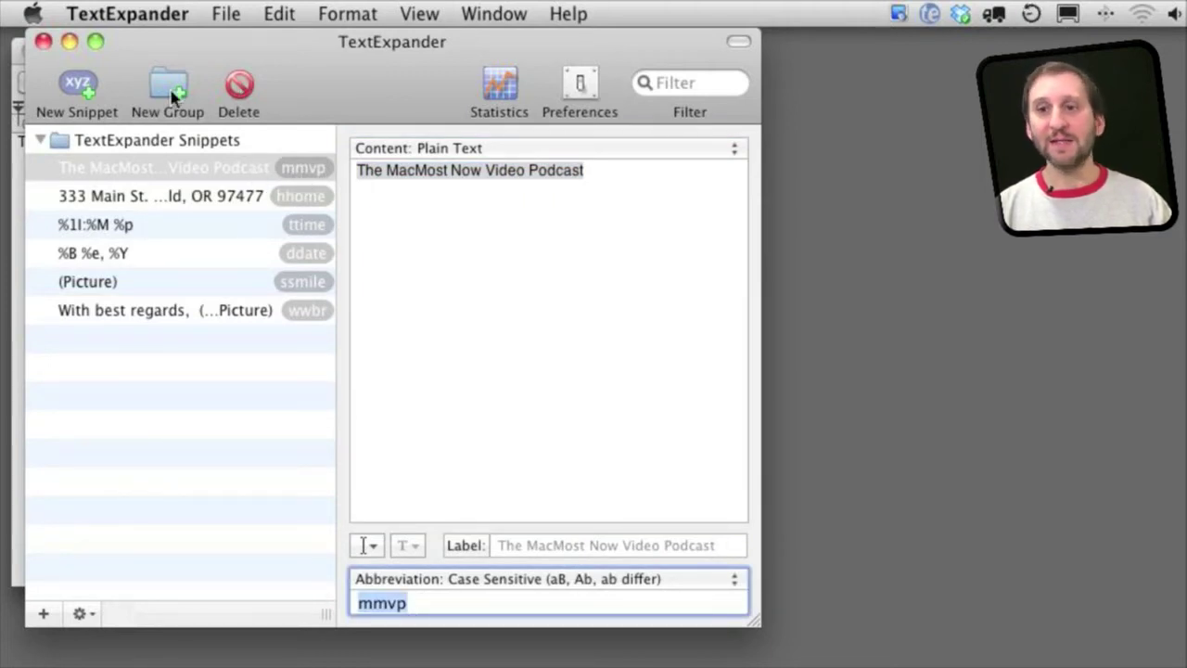
Step: Add a quickfox snippet for 'The quick brown fox jumps over the lazy dog.', then return to TextEdit
click(78, 88)
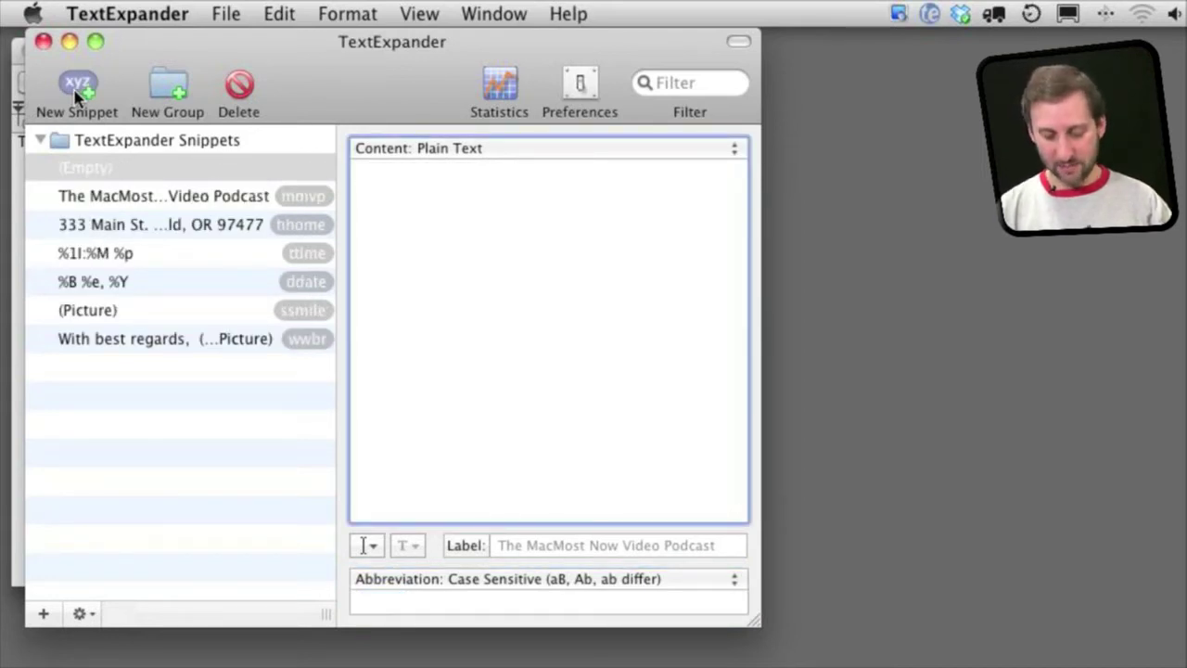
text(The quick brown )
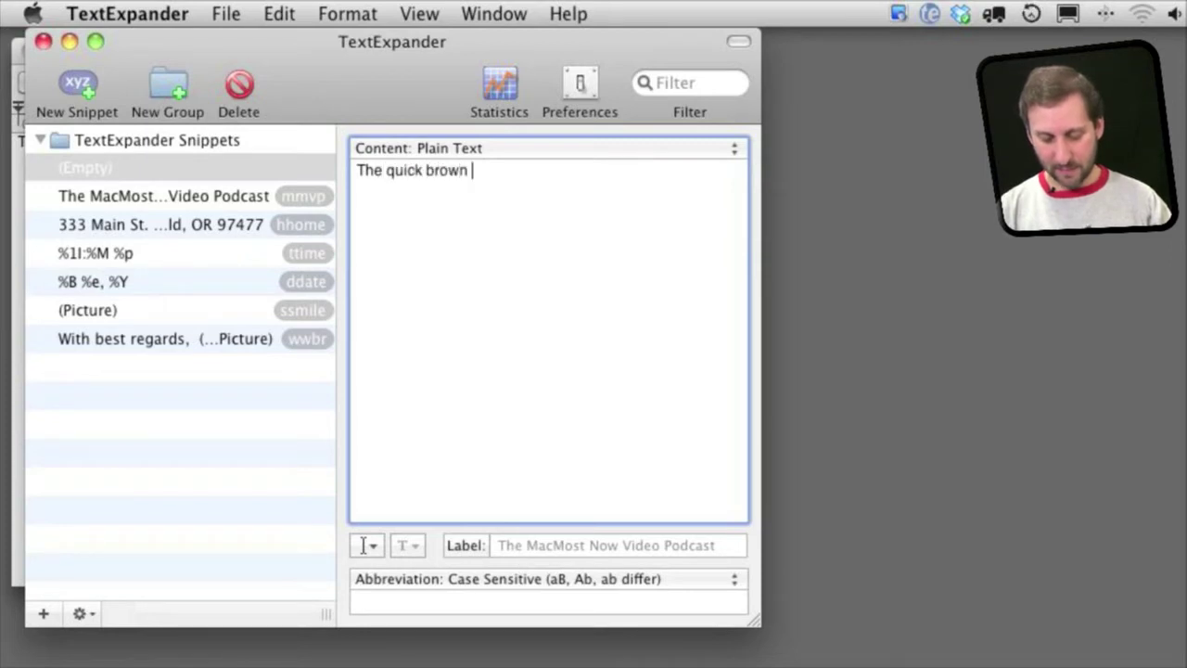
text(fox jumps o)
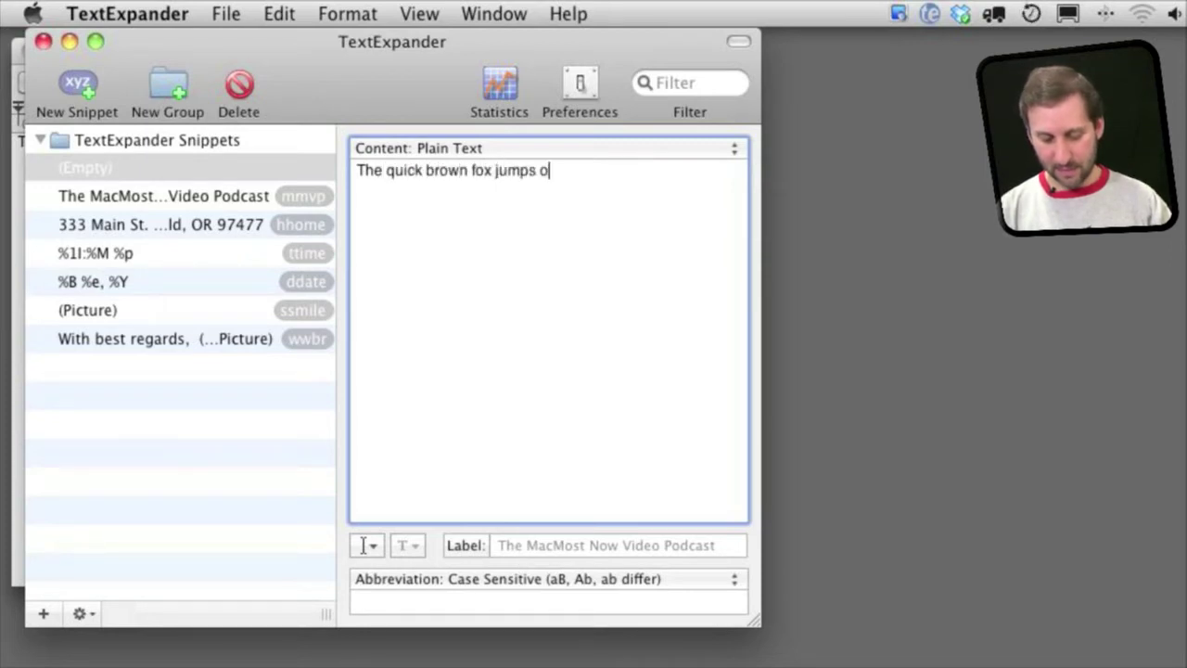
text(ver the lazy dog.)
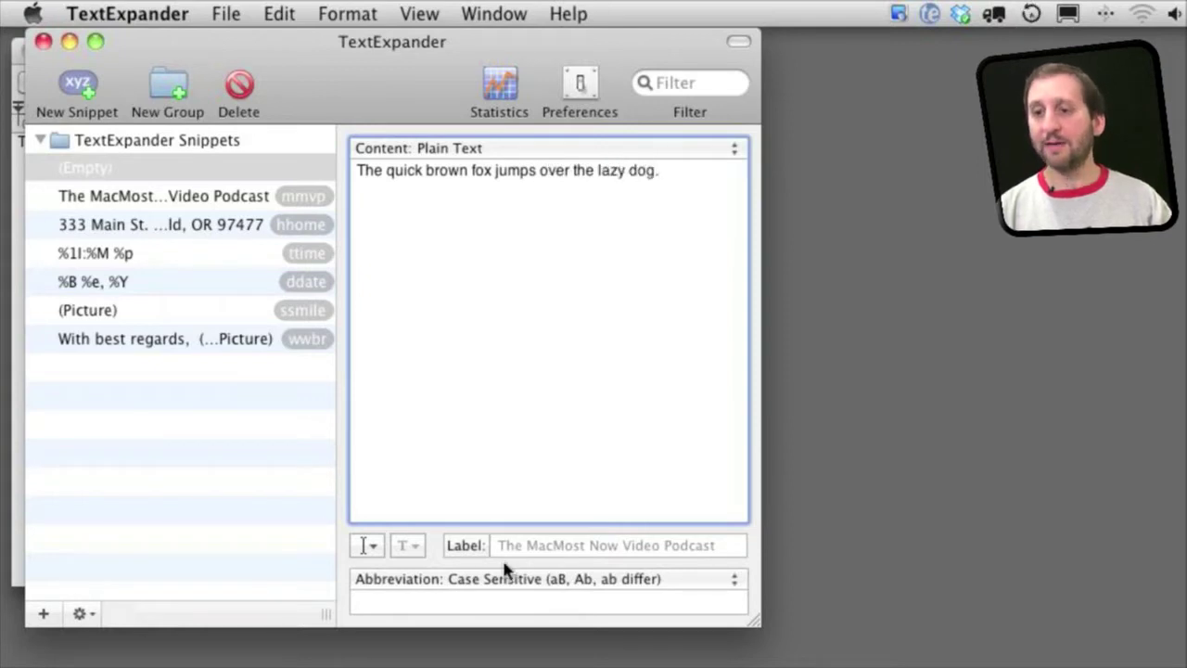
click(536, 604)
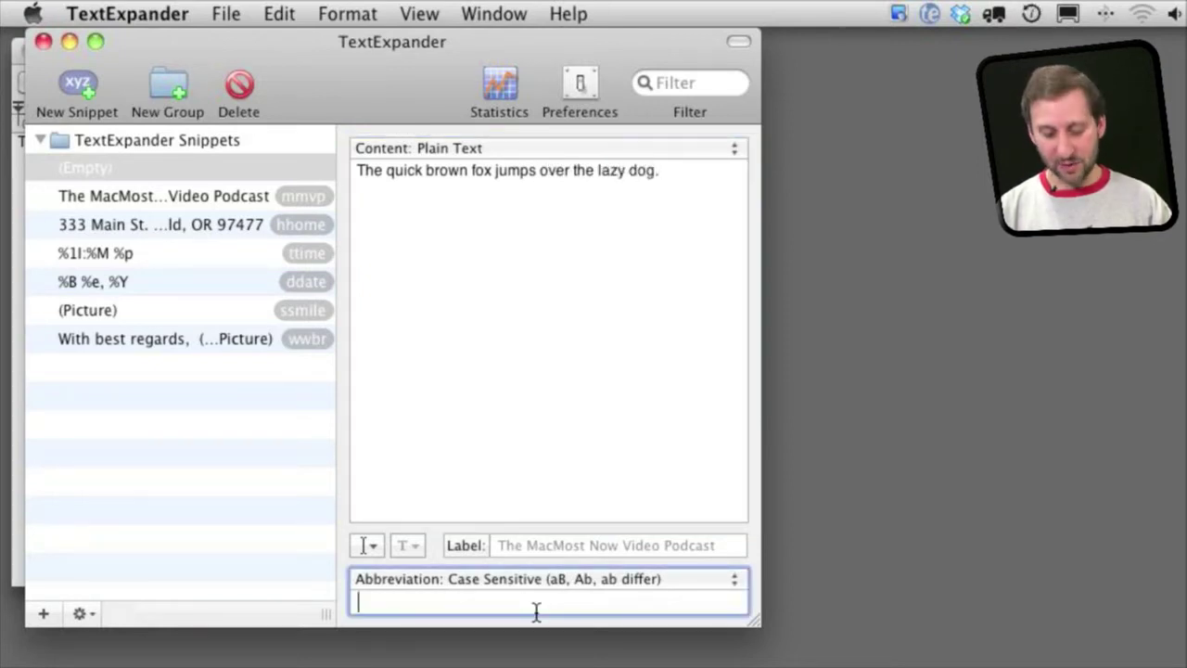
text(quickfox)
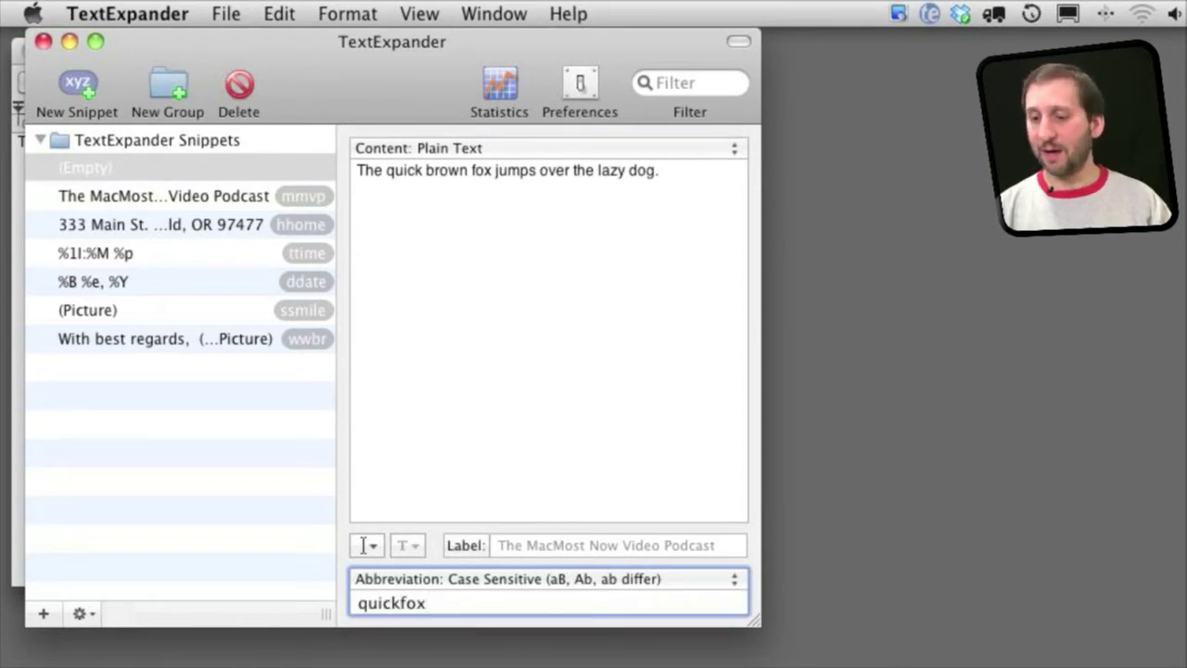
drag(325, 39, 380, 529)
click(161, 307)
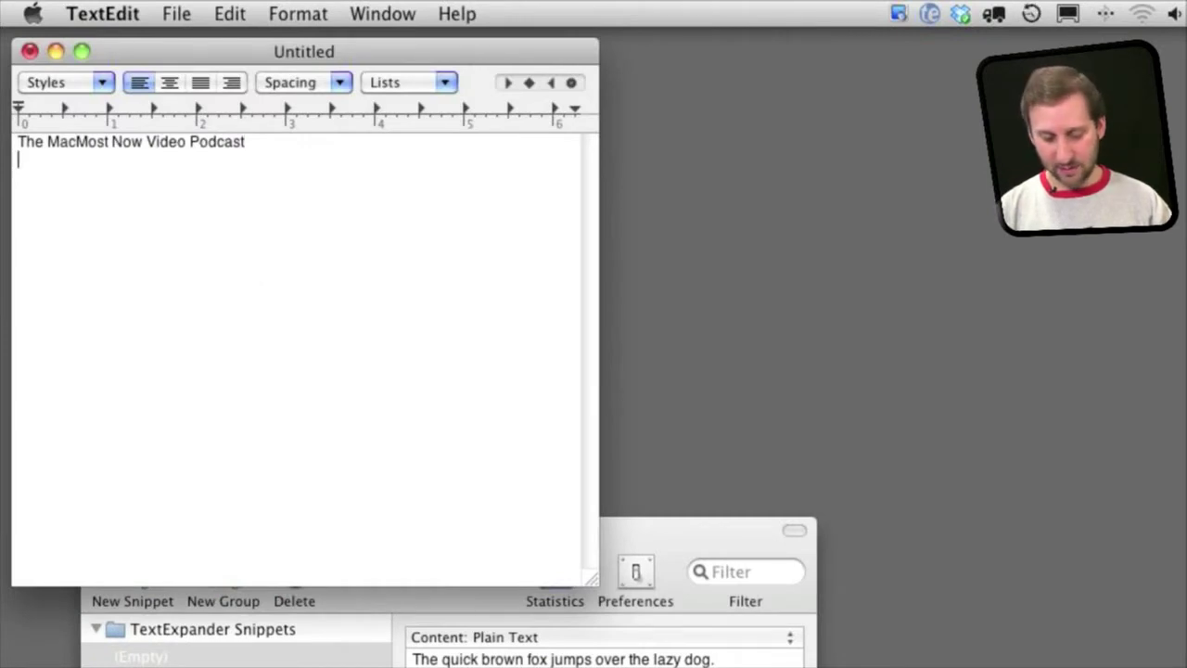
Step: Expand quickfox on line two, then review the hhome, ttime and ddate snippets
text(quick brown fox)
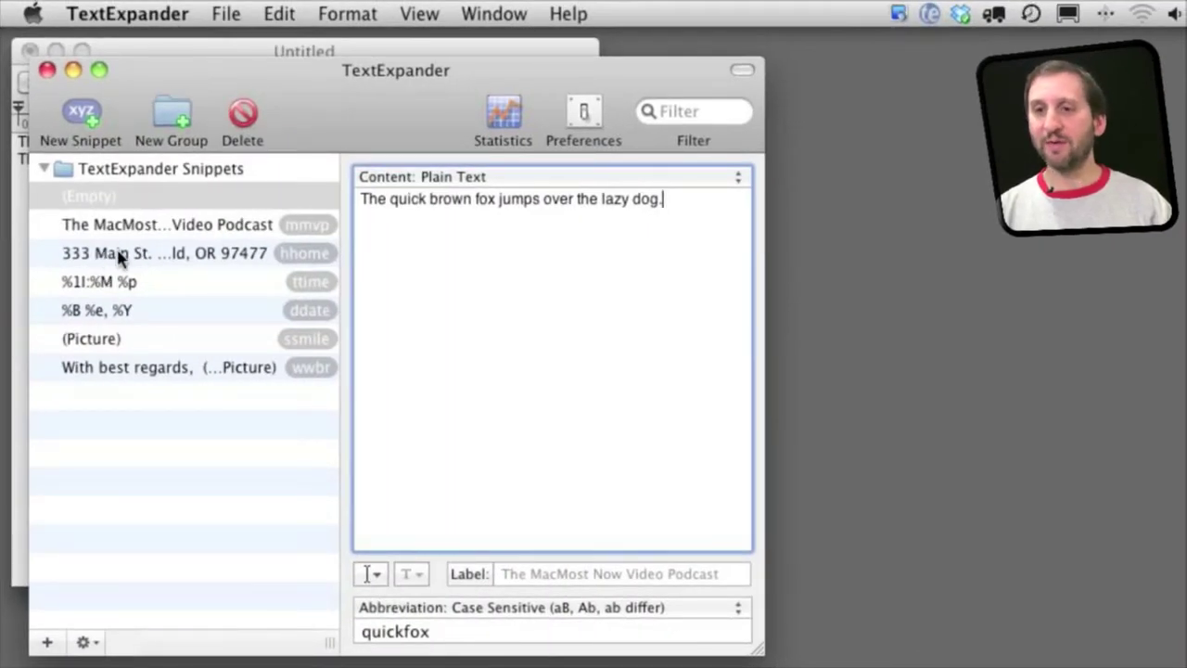
click(130, 257)
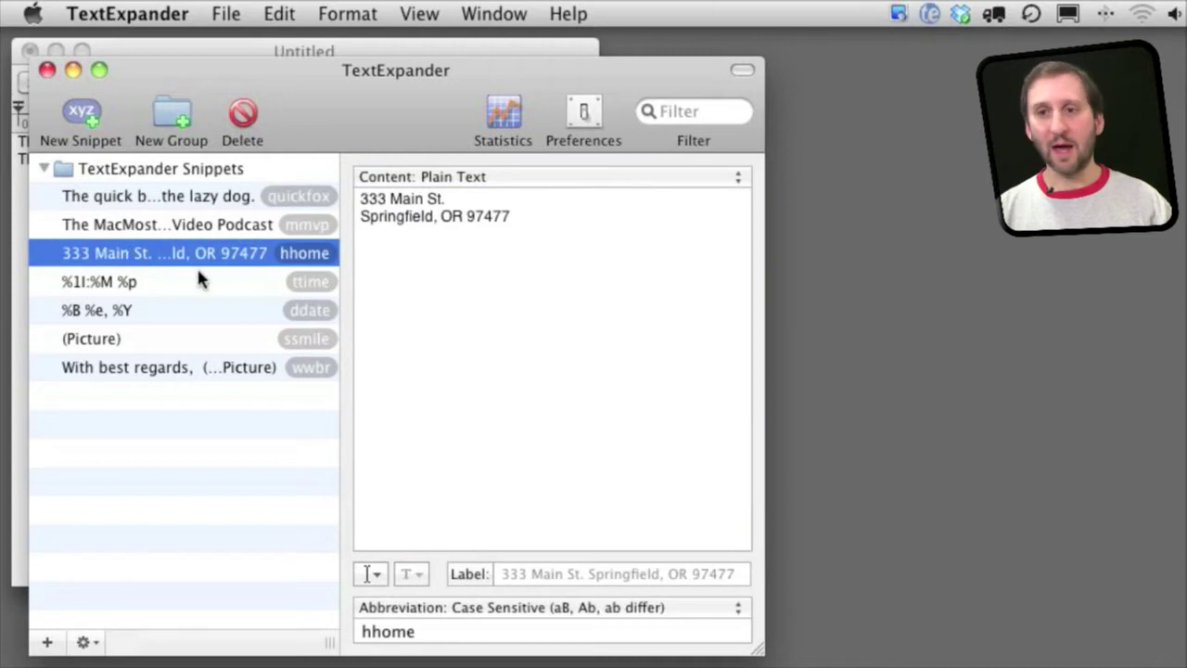
click(112, 284)
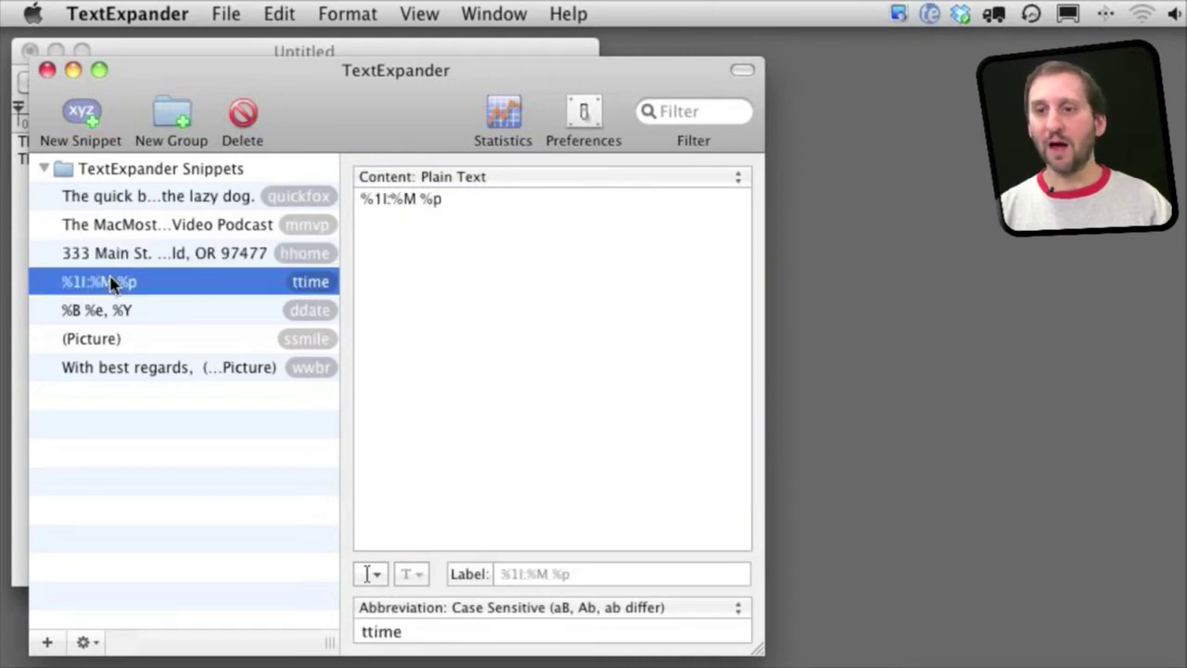
click(110, 313)
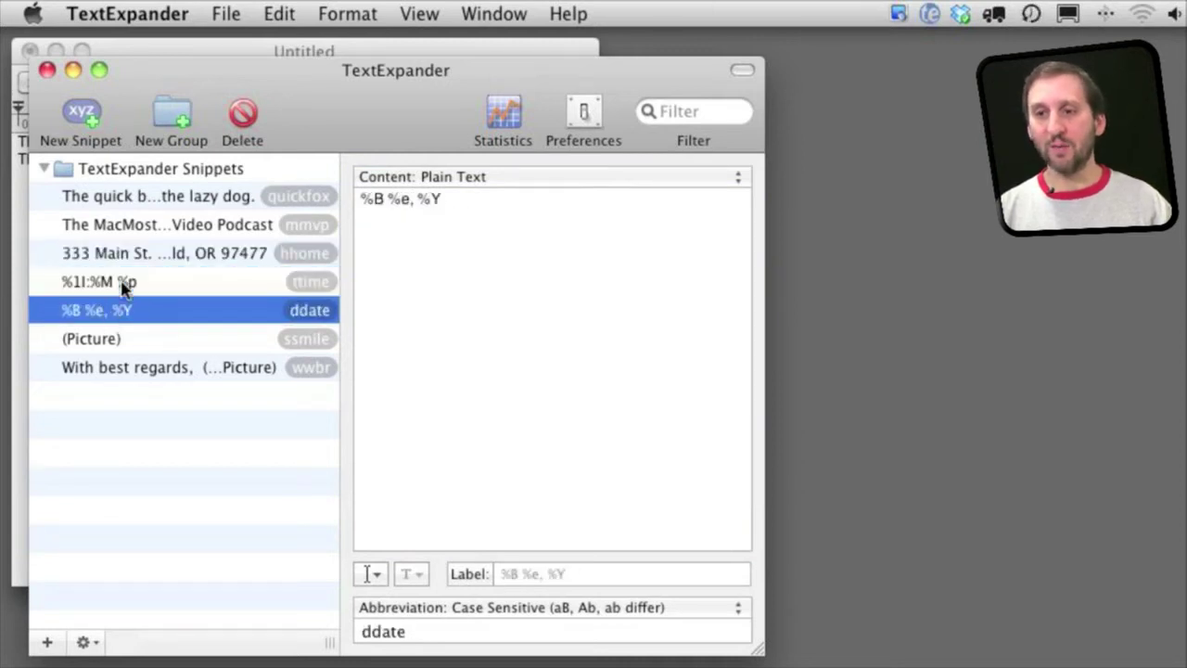
drag(312, 112, 362, 537)
click(209, 324)
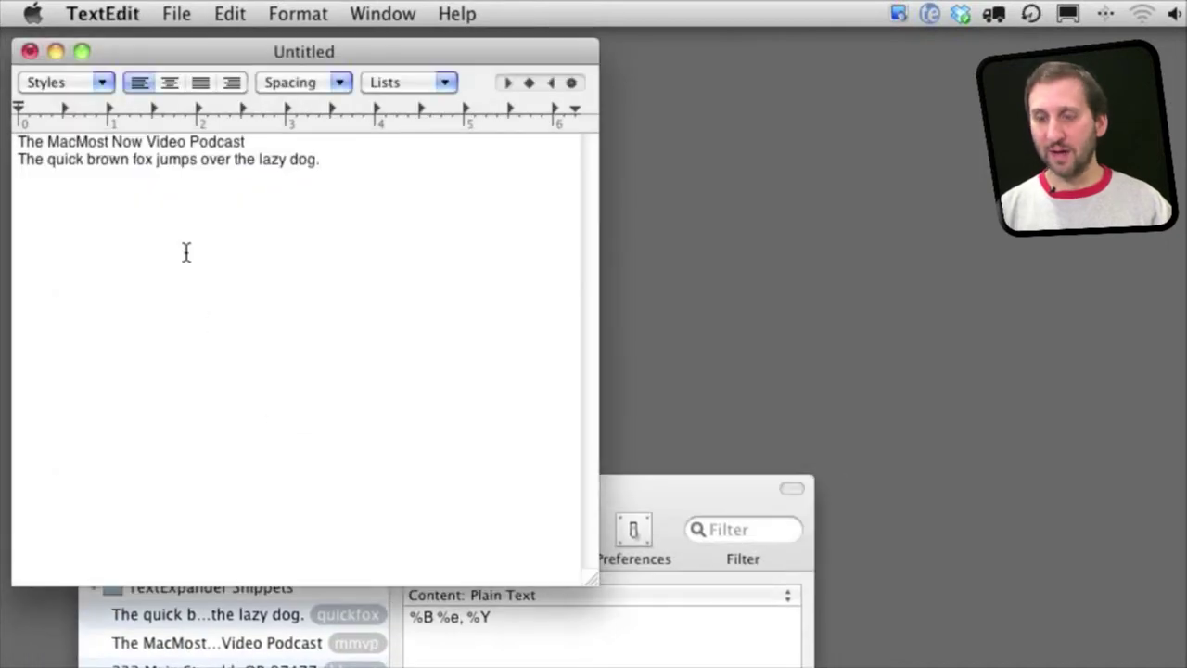
Step: Type ttime and ddate to insert 9:26 AM and December 27, 2010, then raise TextExpander
text(ttime)
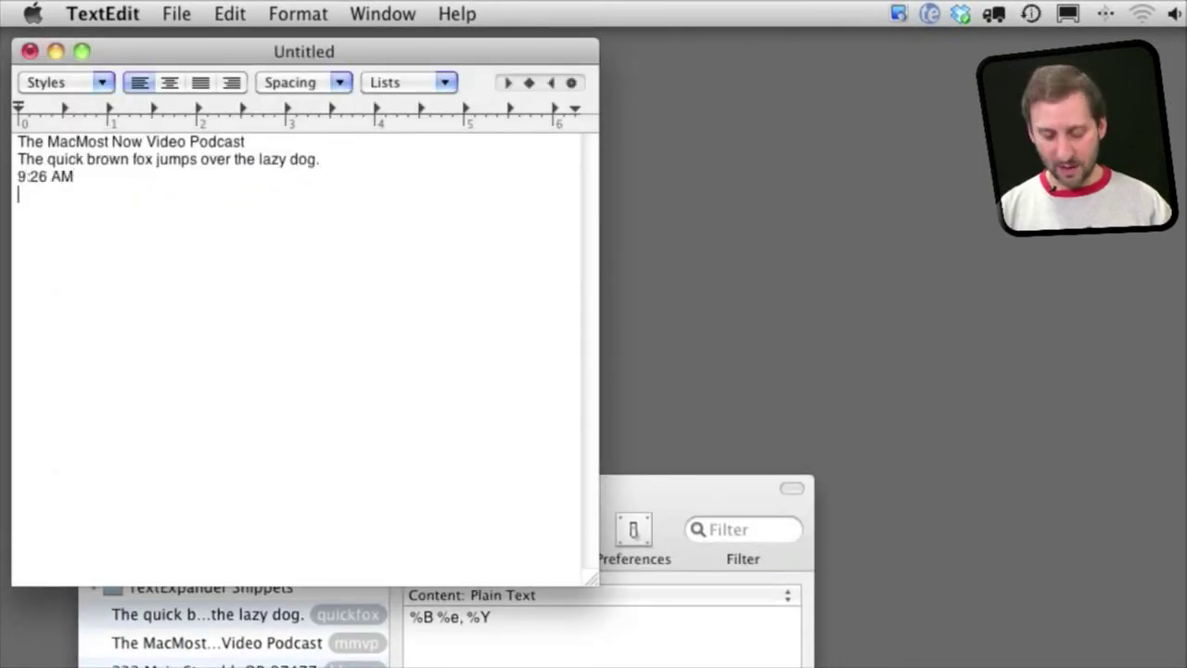
text(ddate)
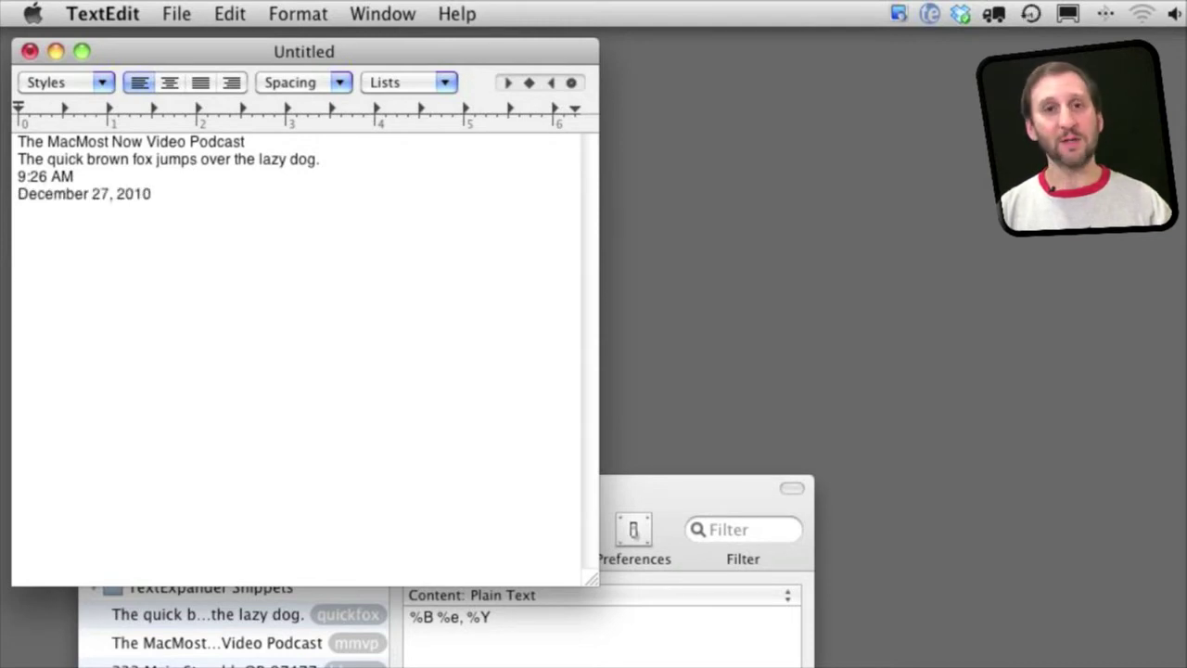
drag(703, 485, 636, 56)
Step: Browse the snippet variables menu, including the Date / Time Math, Snippet and Key submenus
click(355, 545)
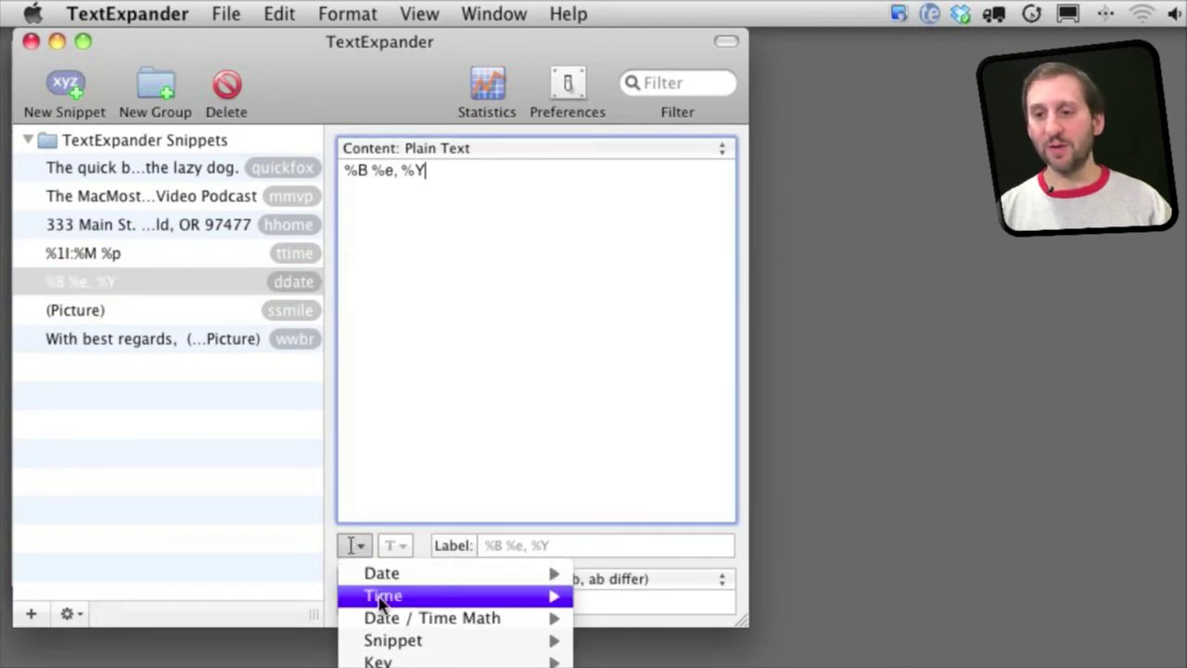
mouse_move(387, 620)
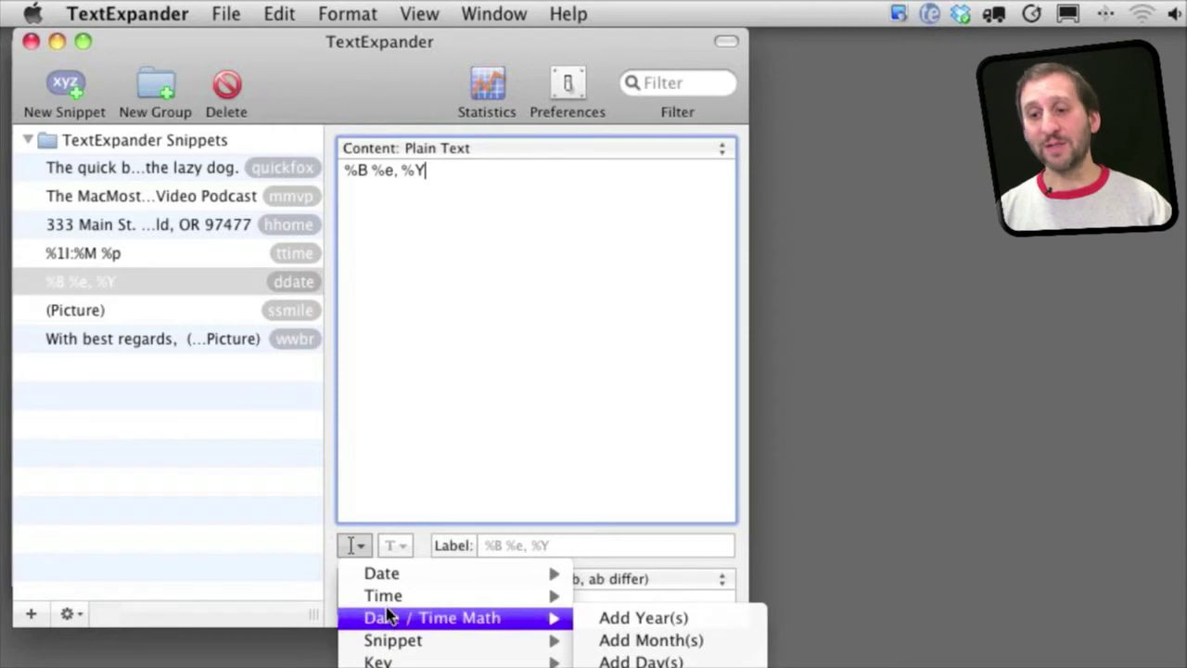
mouse_move(406, 661)
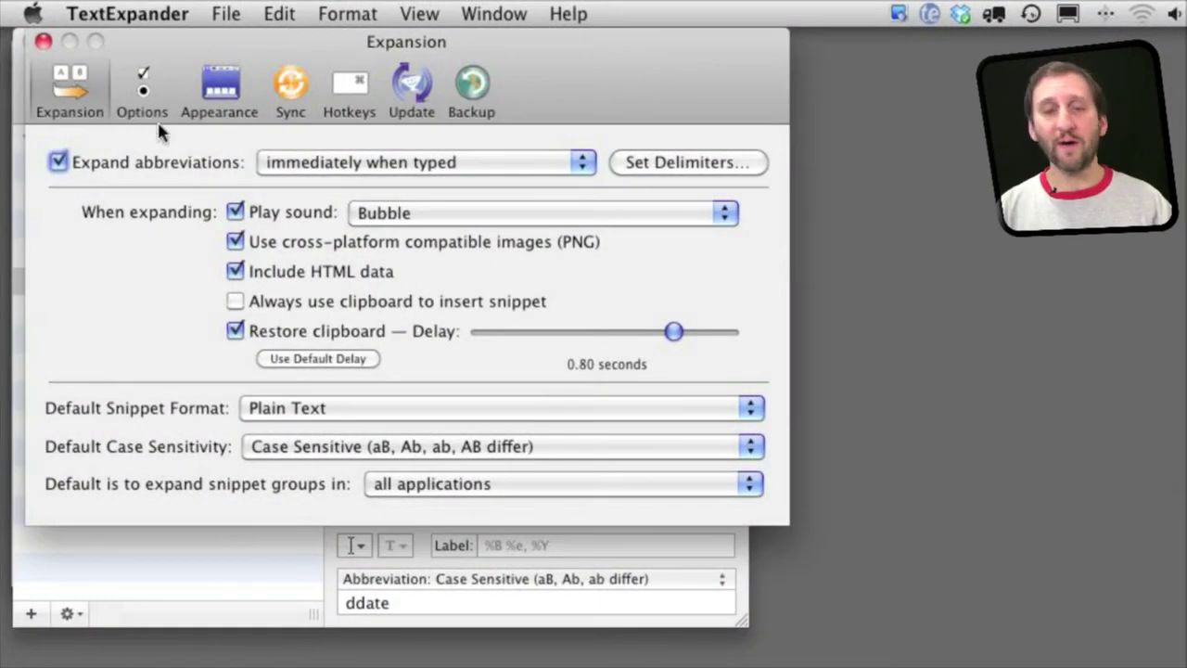
Step: View the Options and Appearance preferences and check the menu-bar snippets menu
click(143, 90)
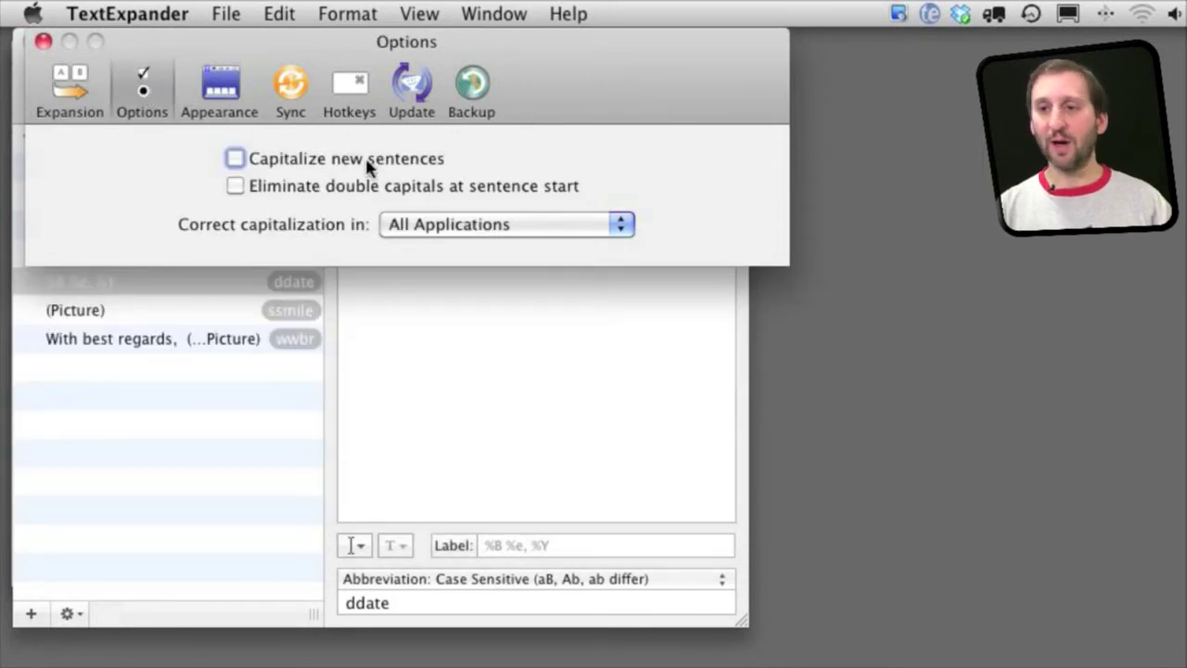
click(215, 91)
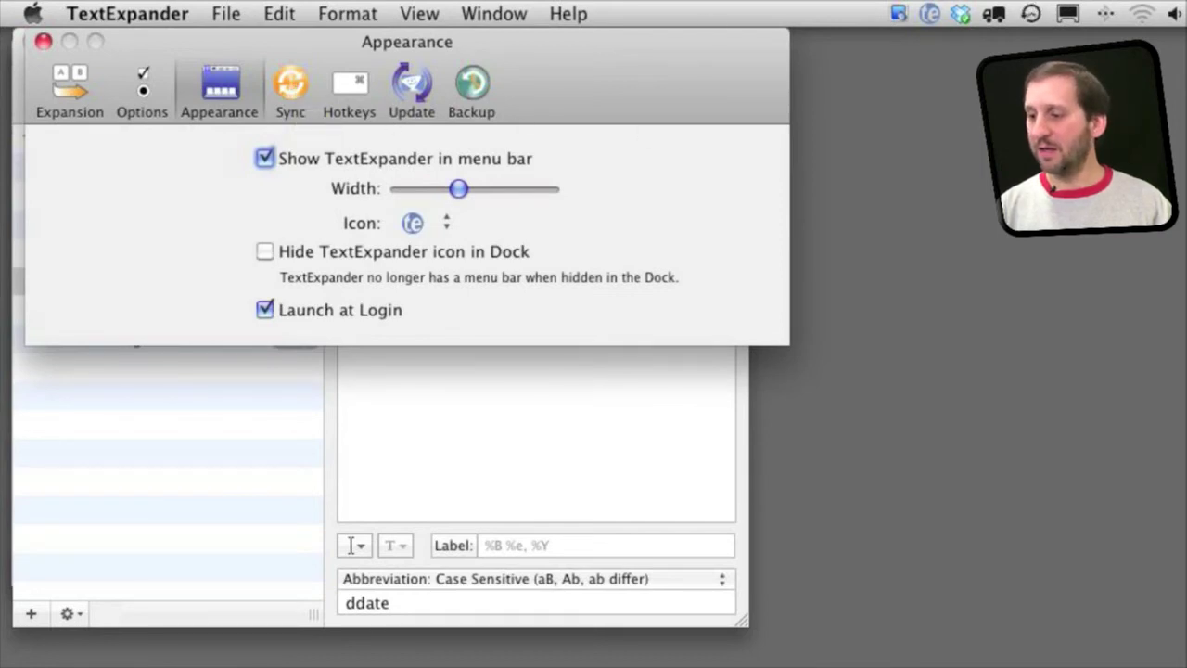
click(927, 14)
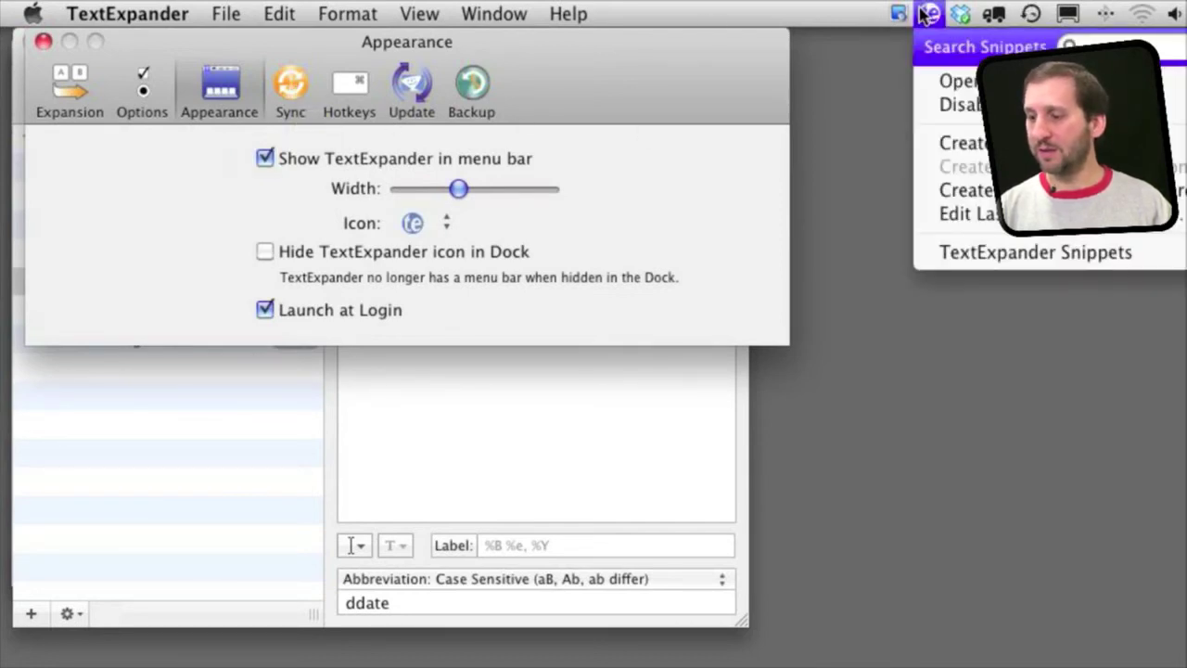
click(927, 13)
Step: Look over the Sync, Hotkeys, Update and Backup preference panes
click(285, 99)
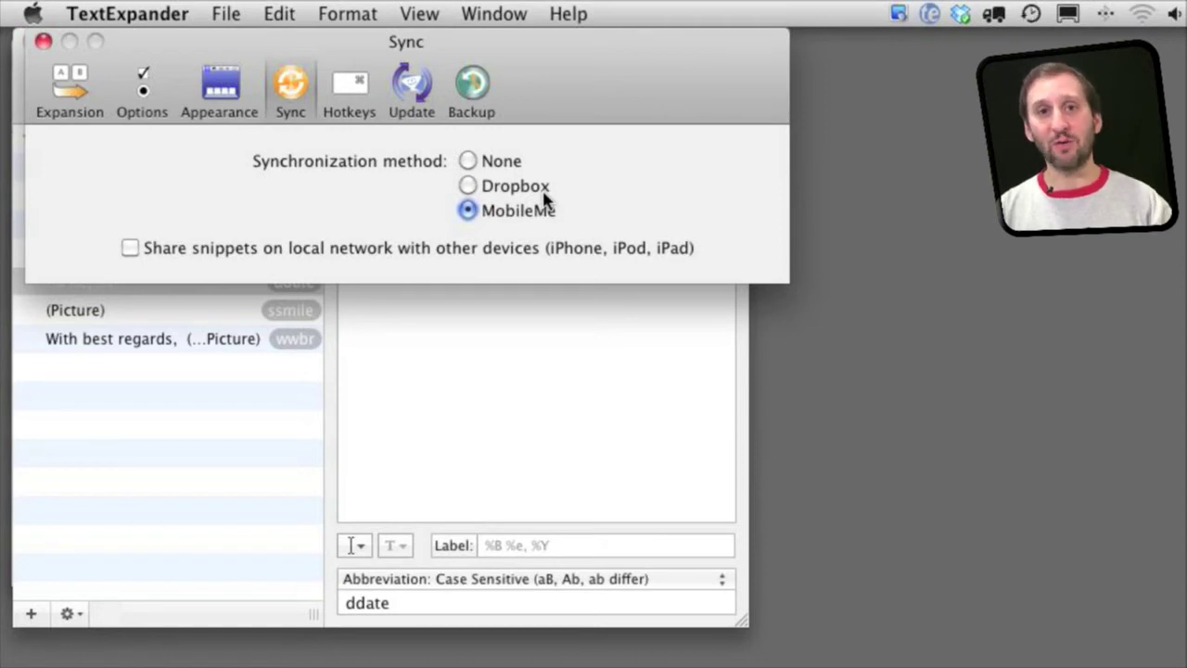
click(353, 100)
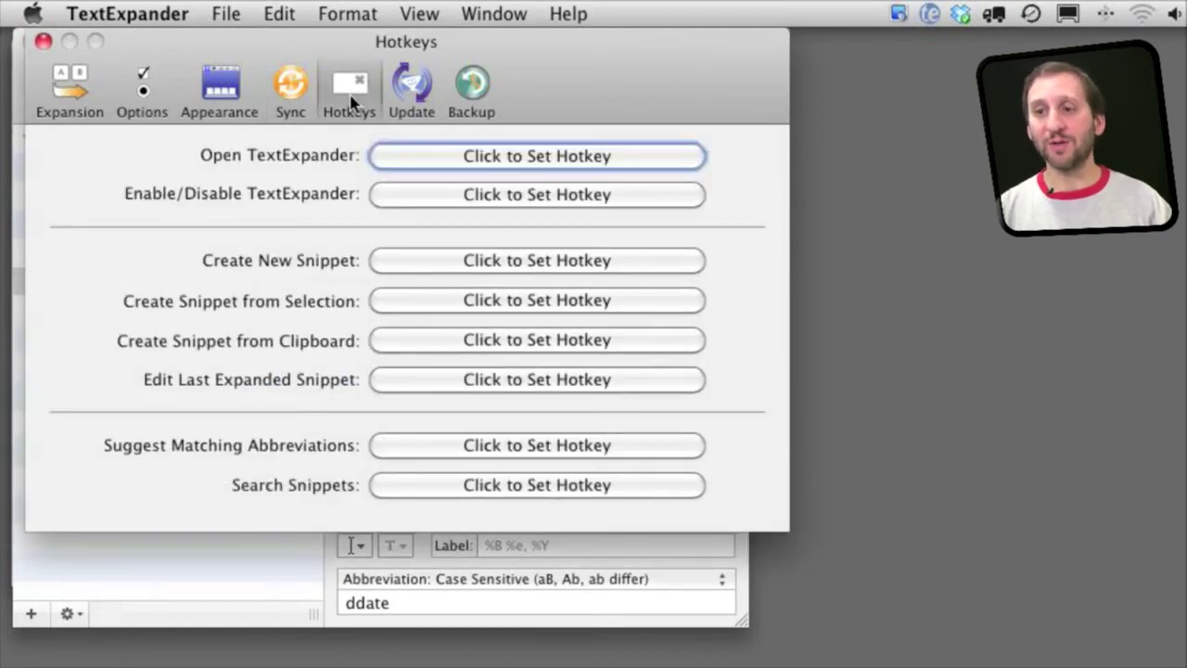
click(425, 85)
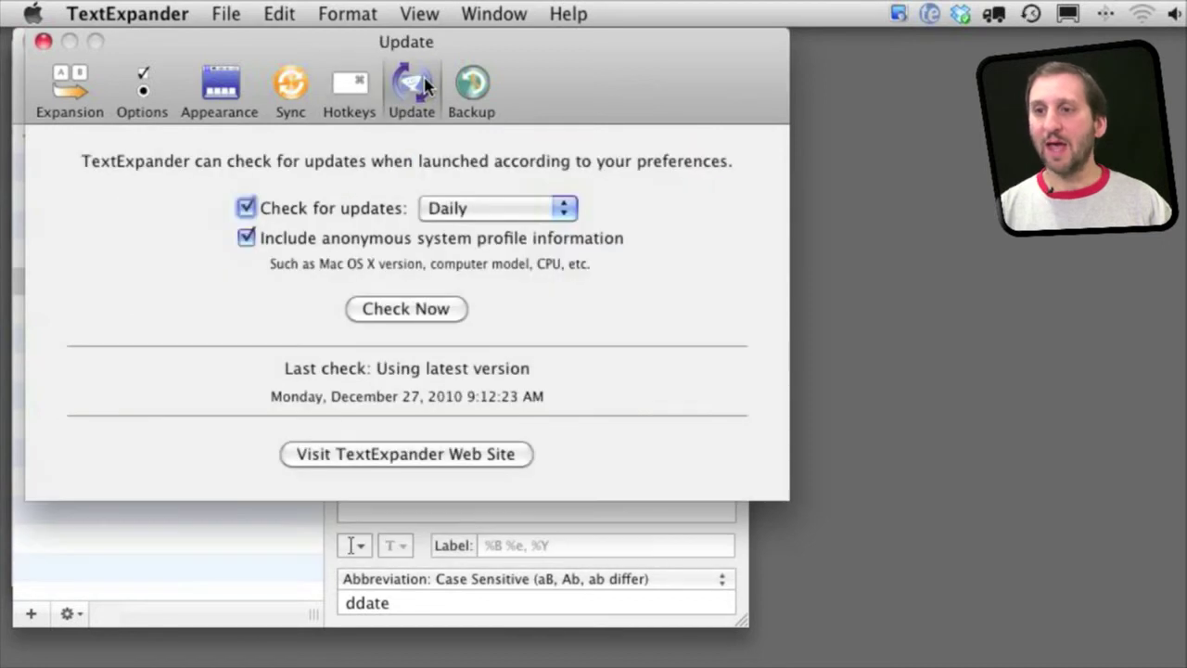
click(469, 87)
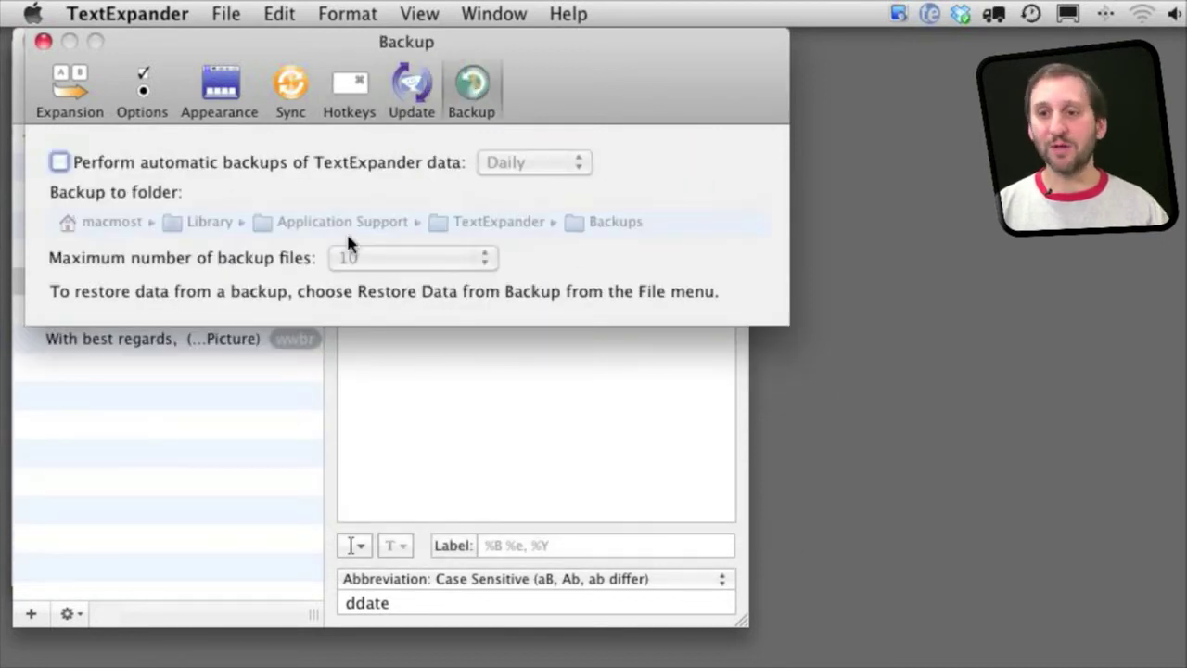